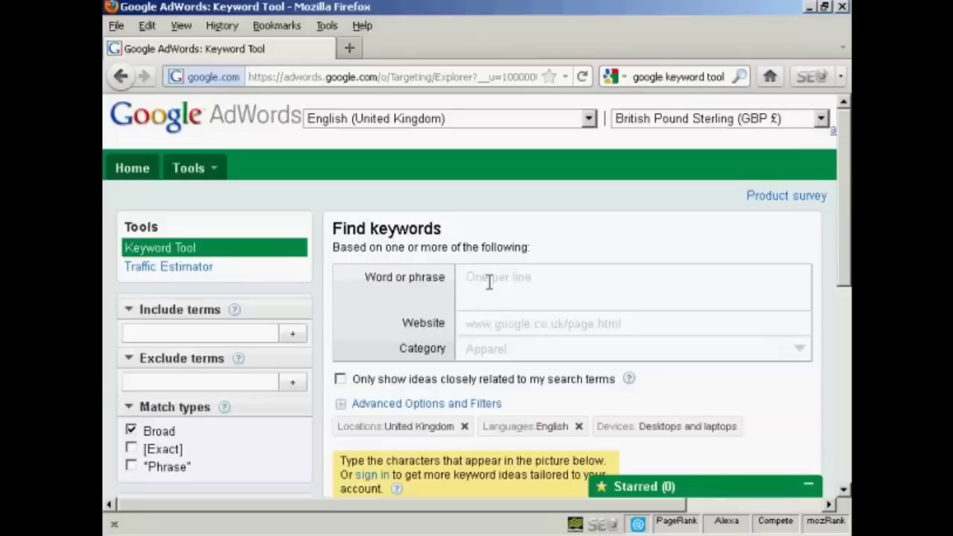
Search for keyword ideas for "Affiliate marketing", limited to ideas closely related to the search terms, entering the CAPTCHA characters
text(Affiliate marketing)
drag(847, 214, 849, 279)
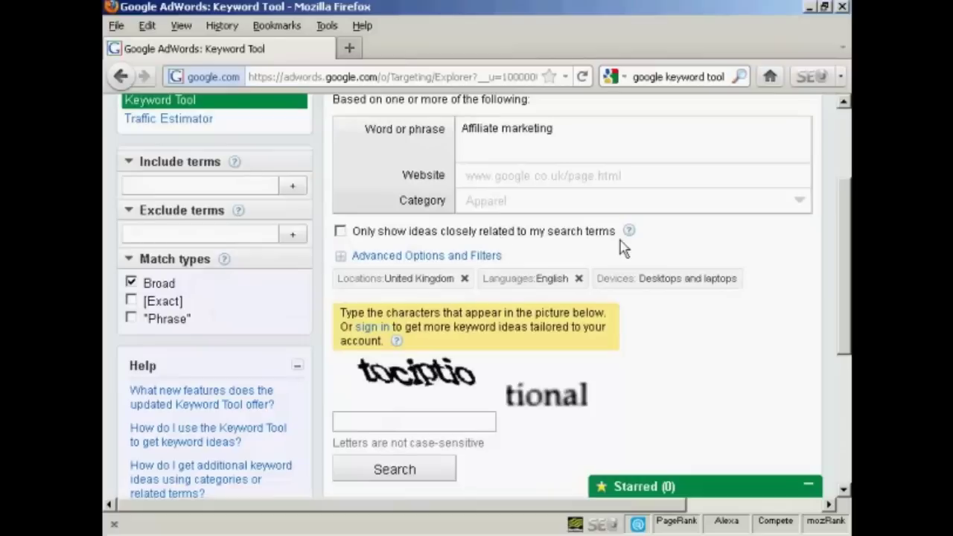
click(341, 233)
click(348, 421)
text(tociptio tional)
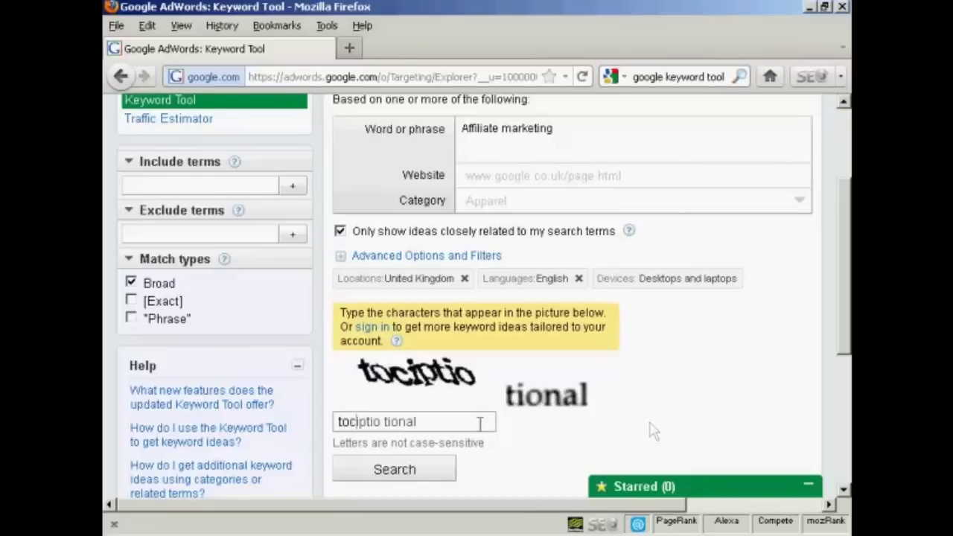
click(414, 471)
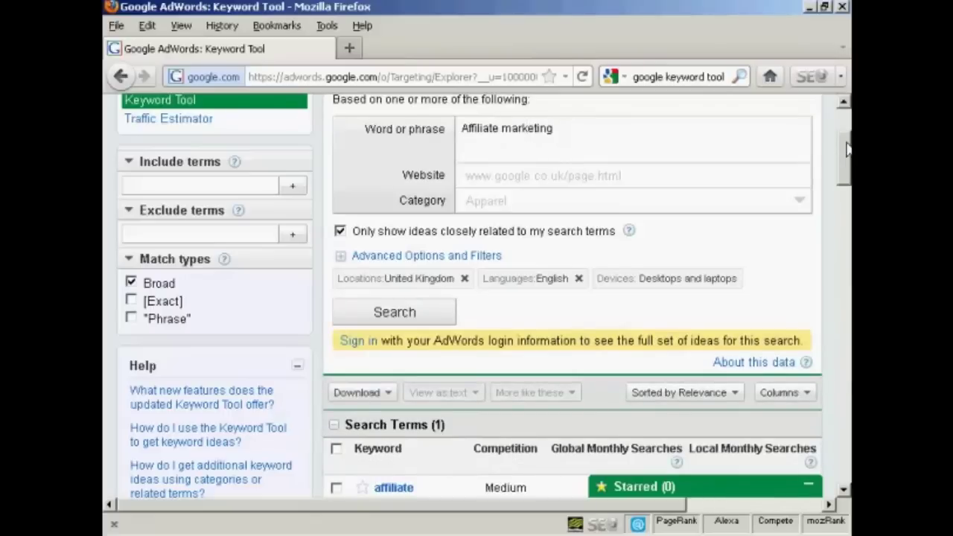
Examine the search term and keyword ideas with their competition and their global and local monthly searches
scroll(847, 160, down, 2)
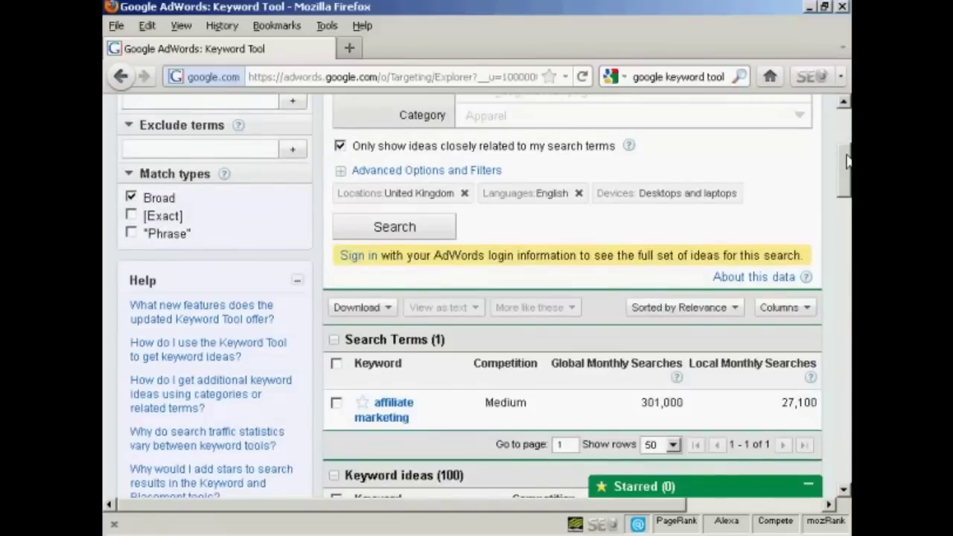
drag(846, 160, 847, 190)
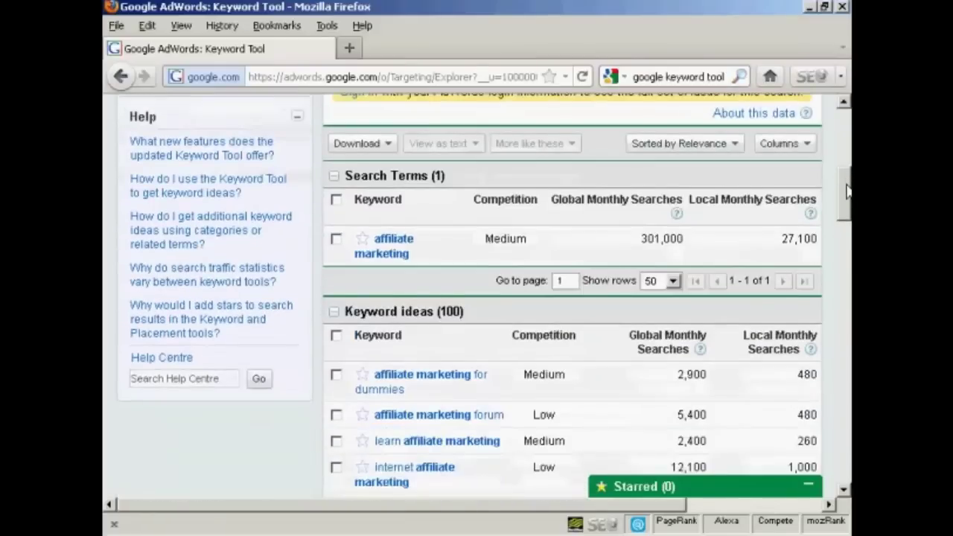
scroll(847, 190, down, 1)
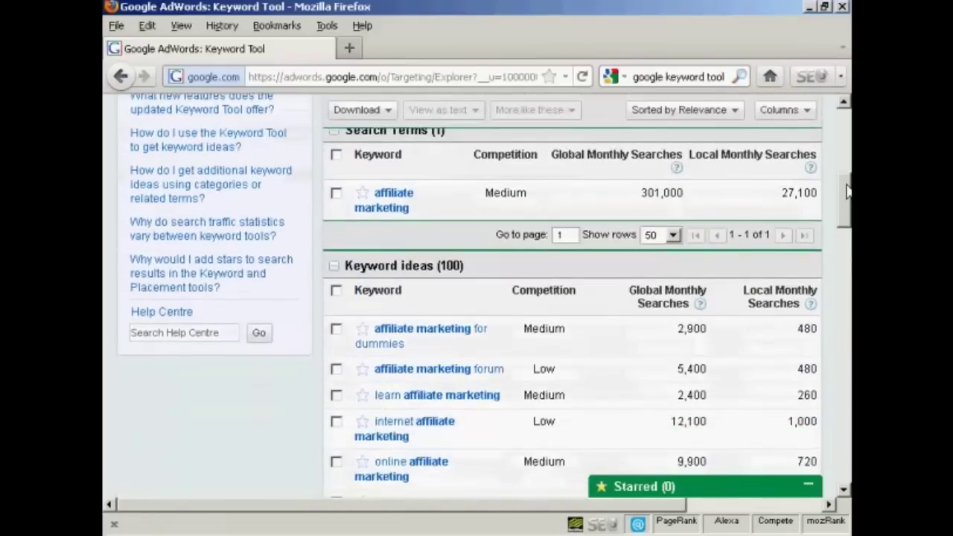
scroll(847, 192, down, 1)
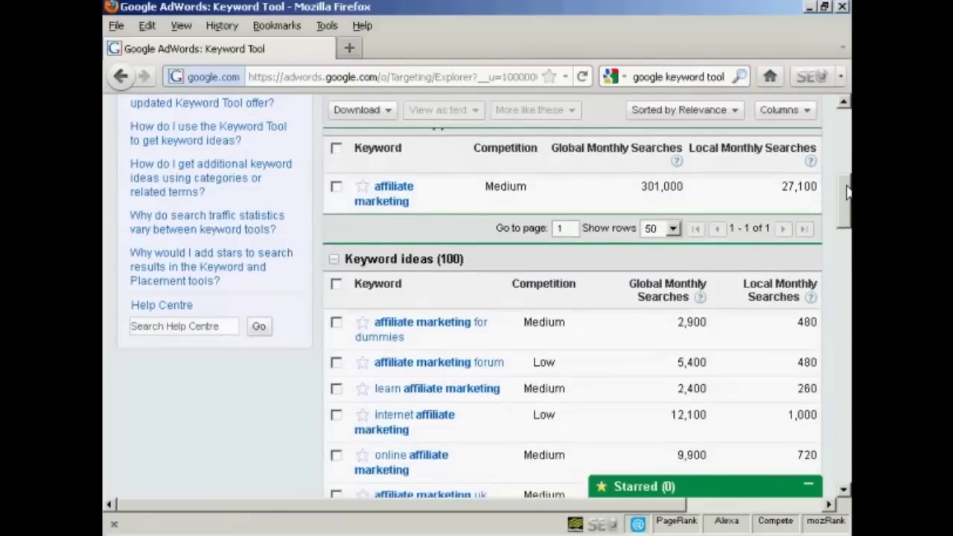
drag(847, 192, 846, 201)
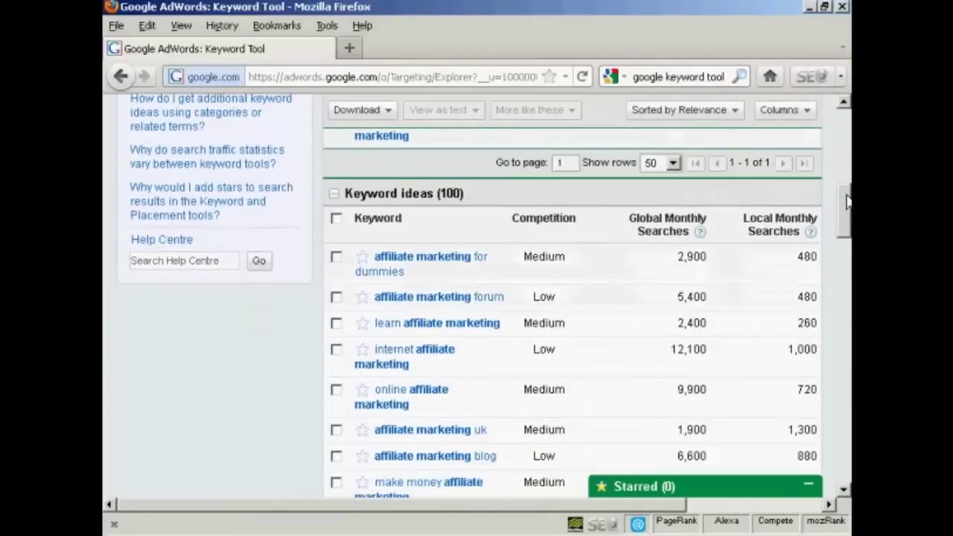
scroll(847, 201, down, 1)
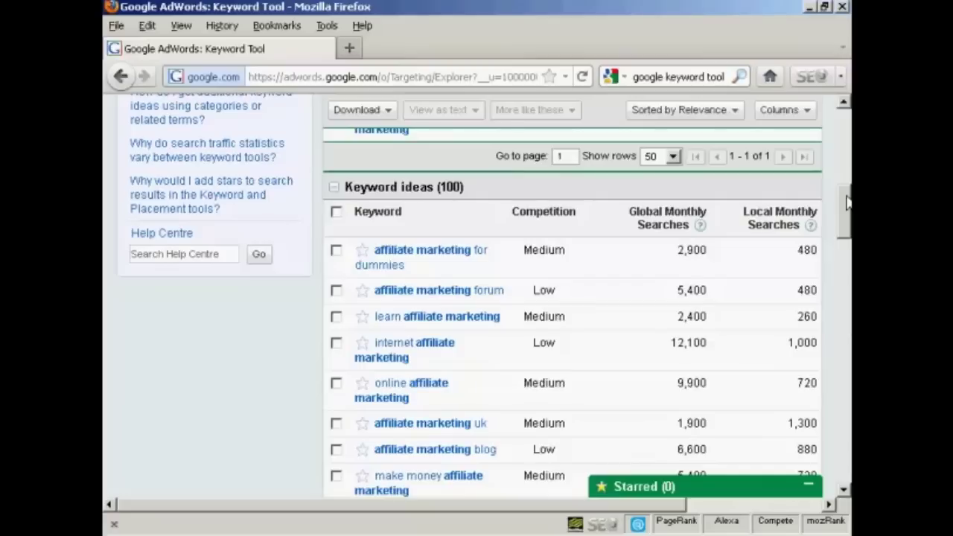
scroll(415, 183, down, 1)
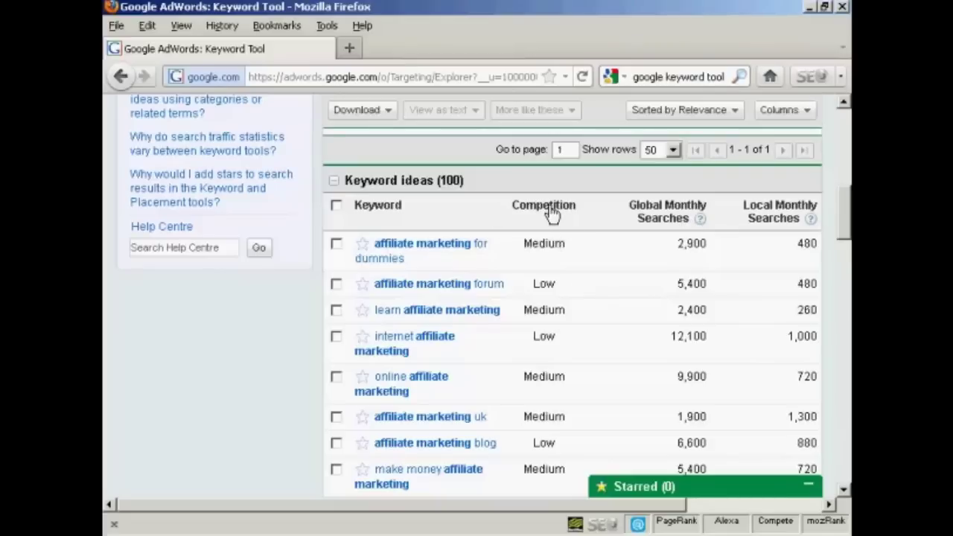
Sort the keyword ideas by Global Monthly Searches
click(734, 116)
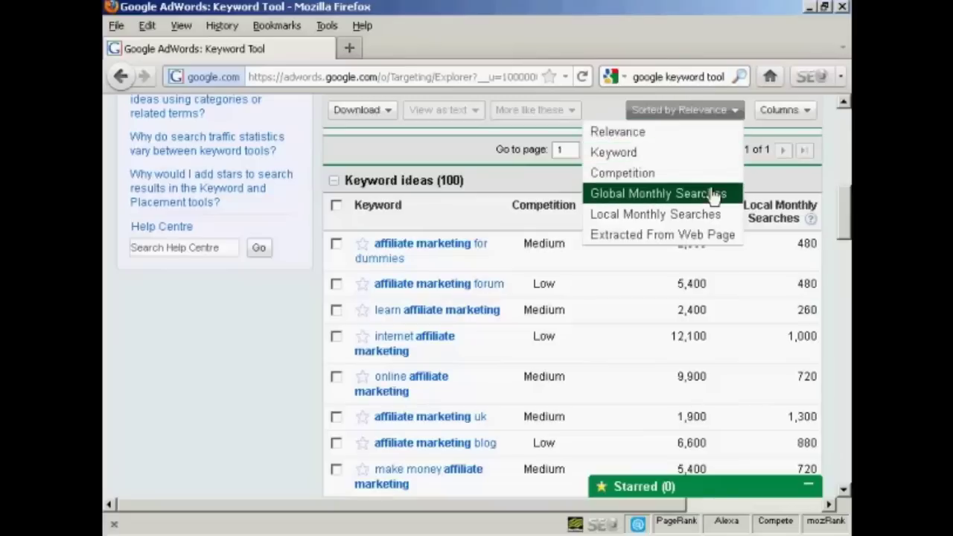
click(664, 197)
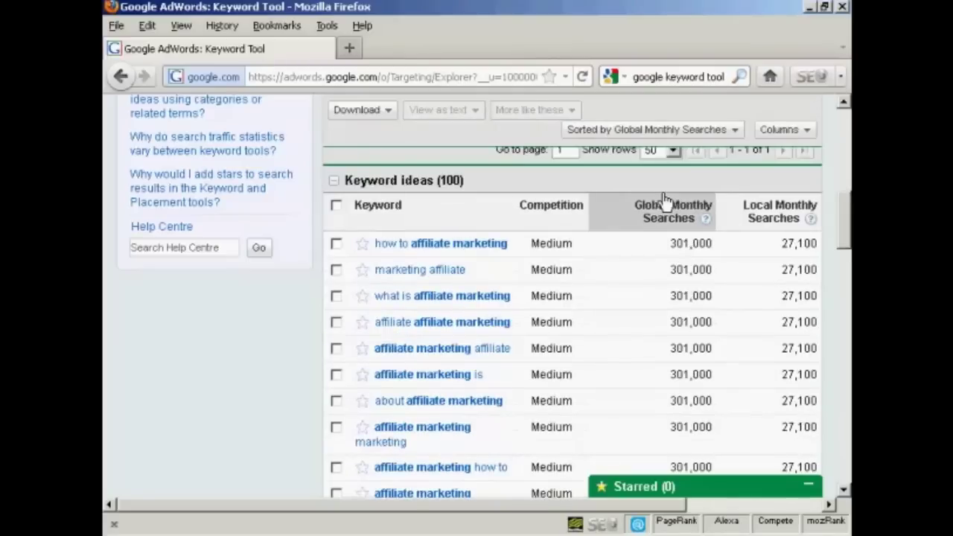
mouse_move(704, 253)
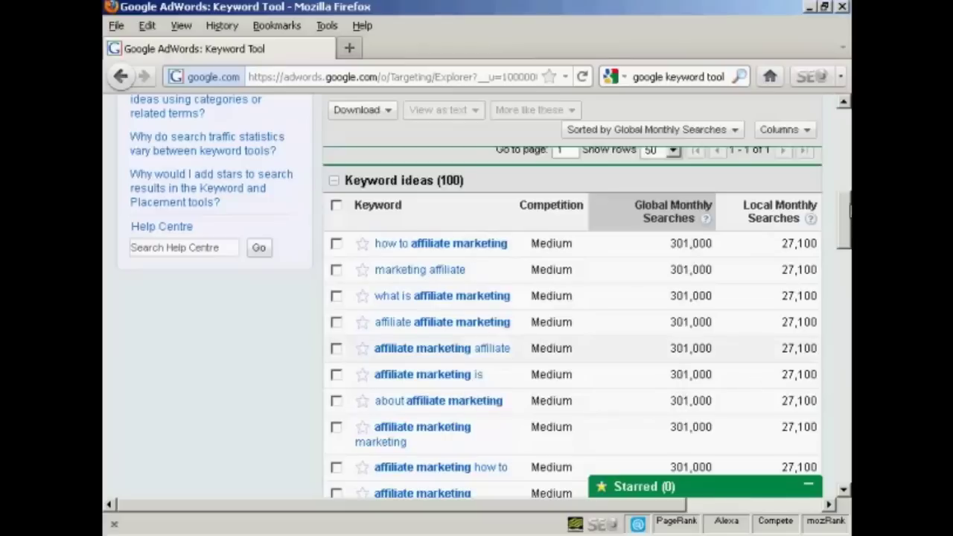
Select the keyword ideas "website for affiliate marketing", "affiliate marketing on the internet" and "affiliate marketing program"
drag(844, 214, 850, 229)
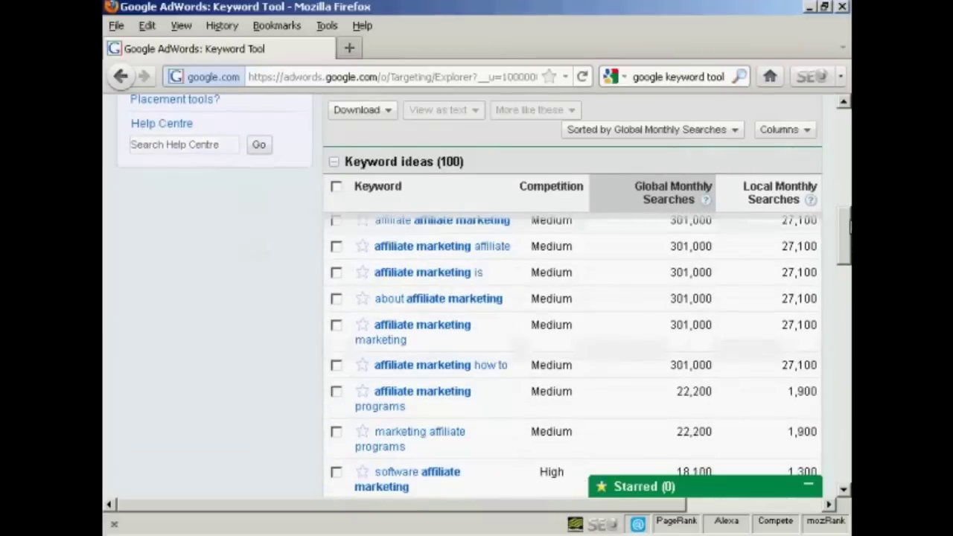
drag(850, 227, 850, 281)
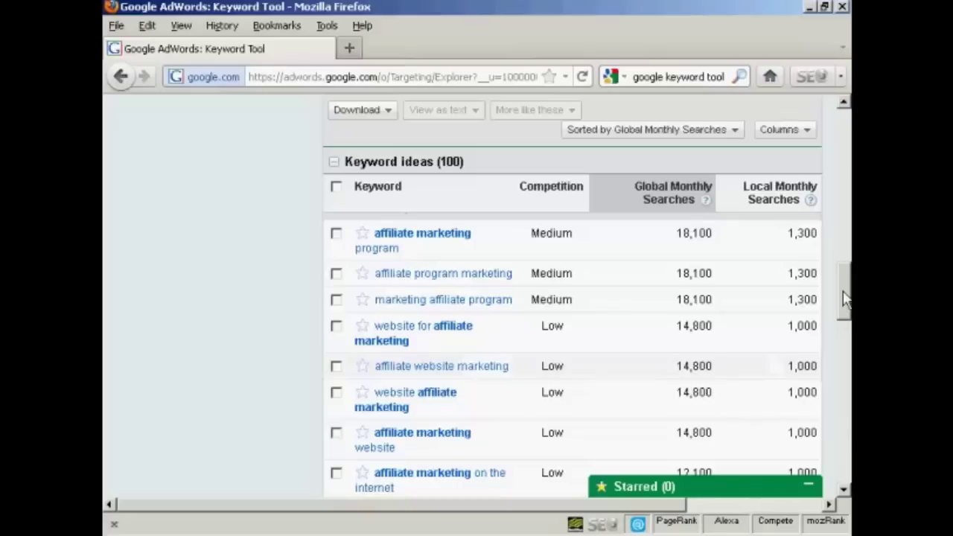
mouse_move(844, 298)
mouse_down()
mouse_move(844, 333)
mouse_move(843, 292)
mouse_up()
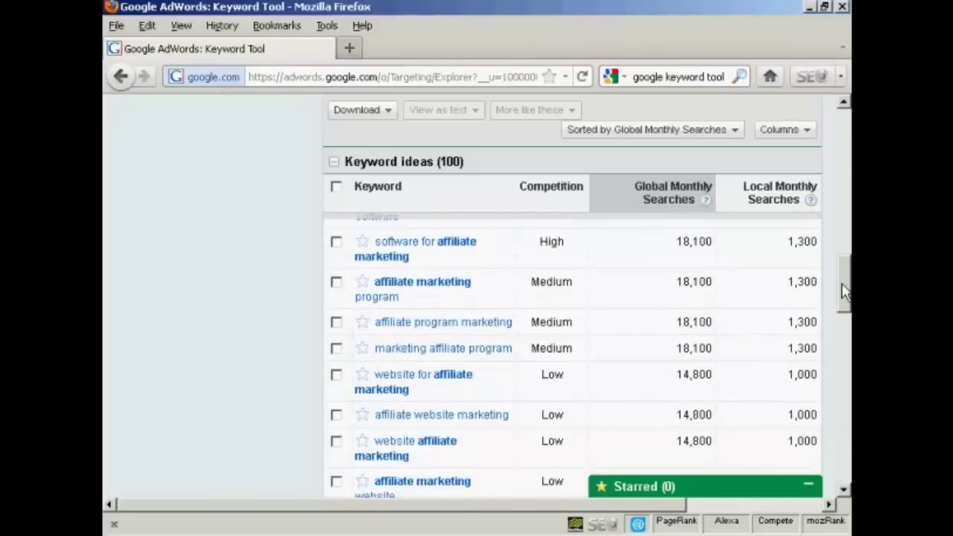
click(337, 375)
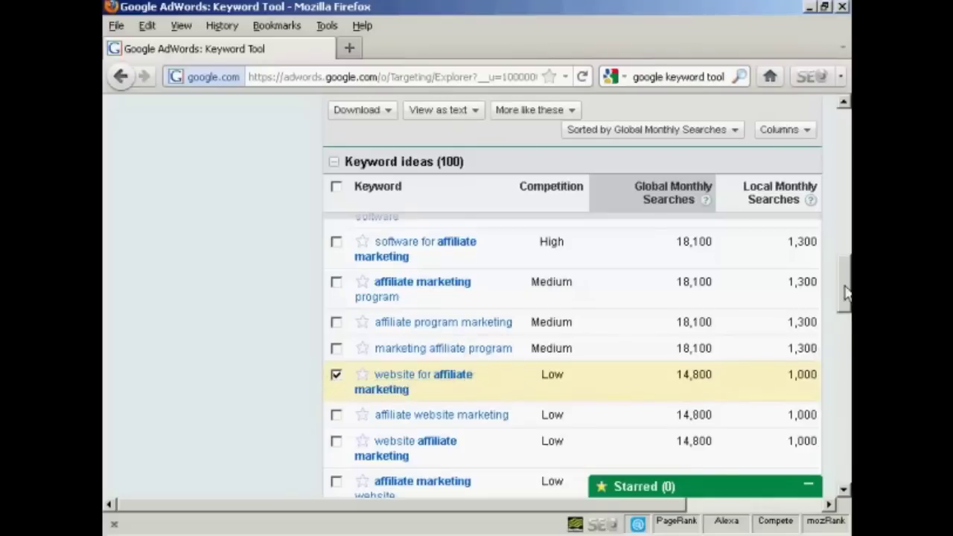
scroll(845, 306, down, 4)
drag(845, 312, 845, 304)
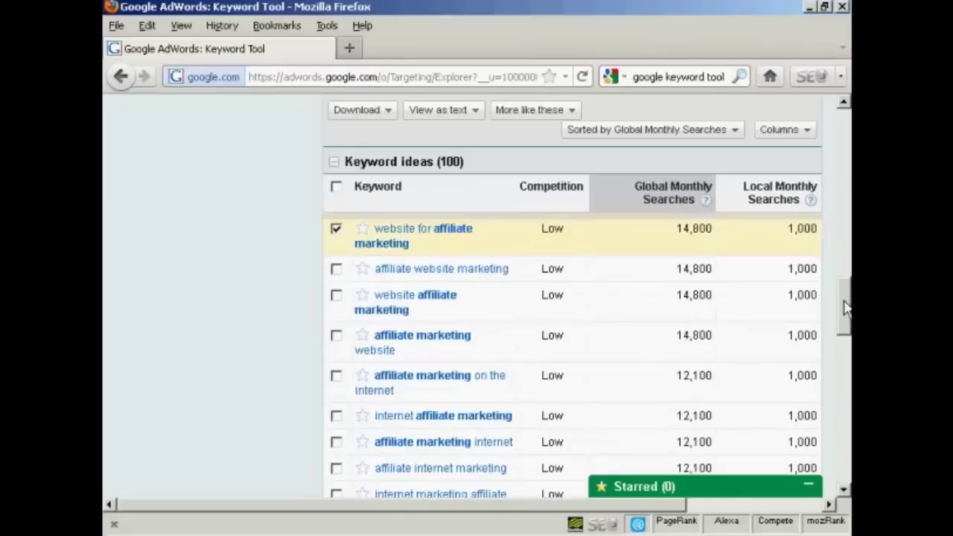
click(335, 376)
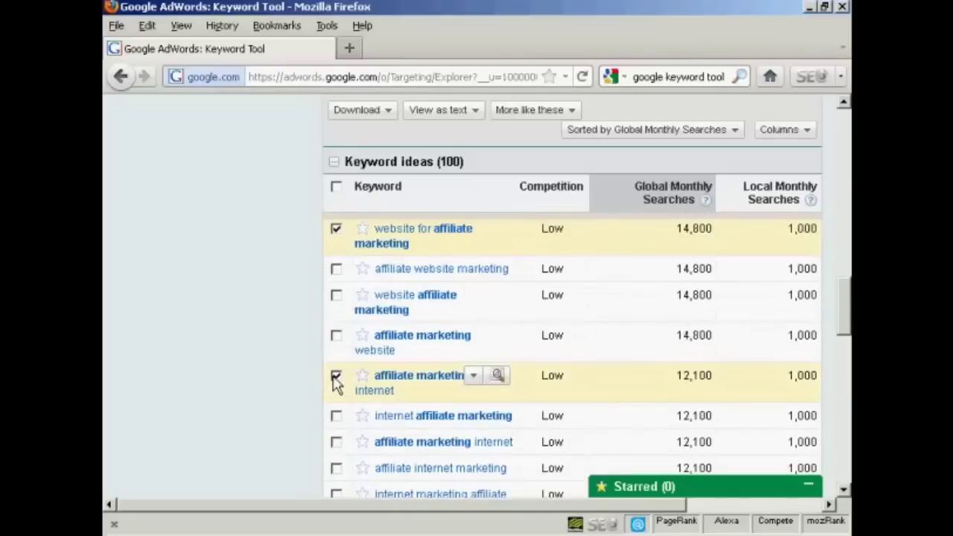
drag(845, 303, 845, 278)
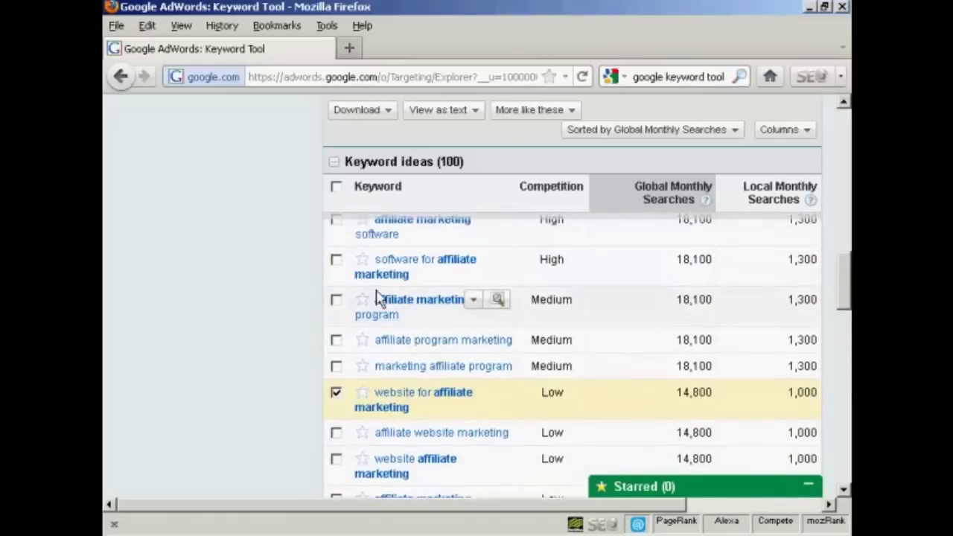
click(336, 301)
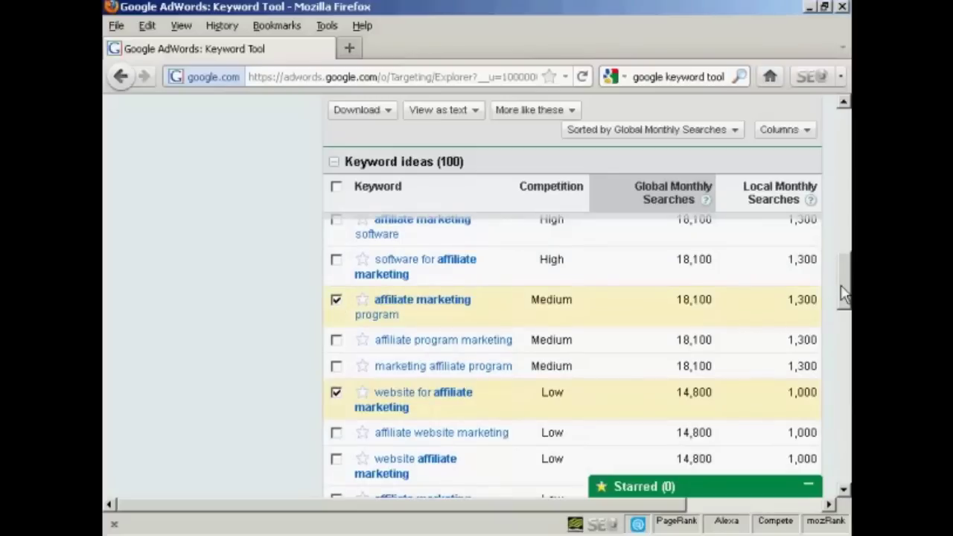
Download the selected keywords in CSV for Excel format, save the file, and dismiss the download windows
mouse_move(845, 294)
mouse_down()
mouse_move(842, 362)
mouse_move(846, 300)
mouse_up()
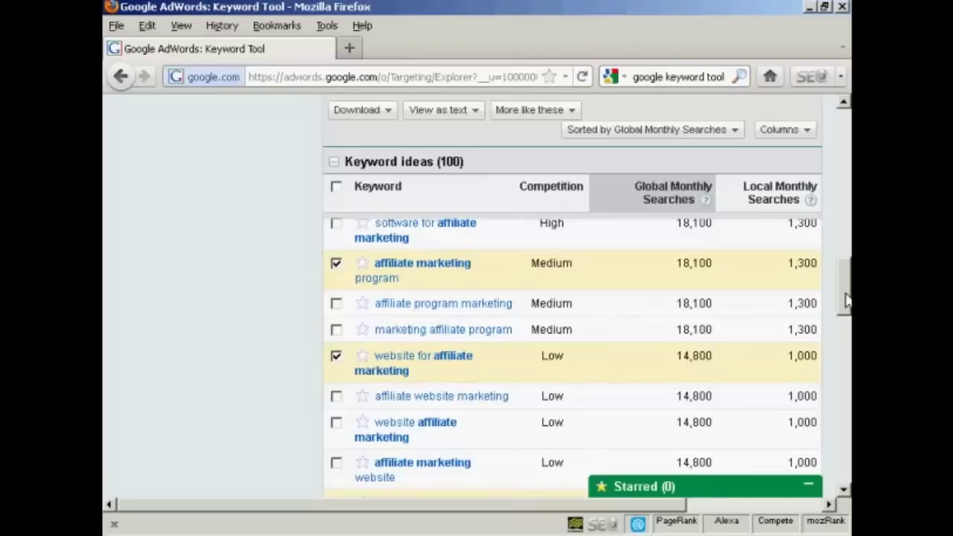
click(388, 113)
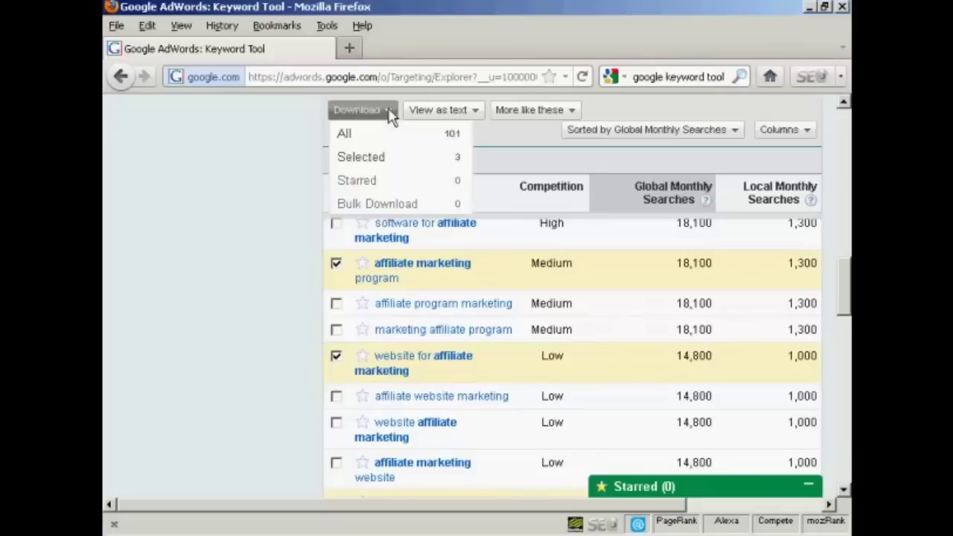
click(380, 160)
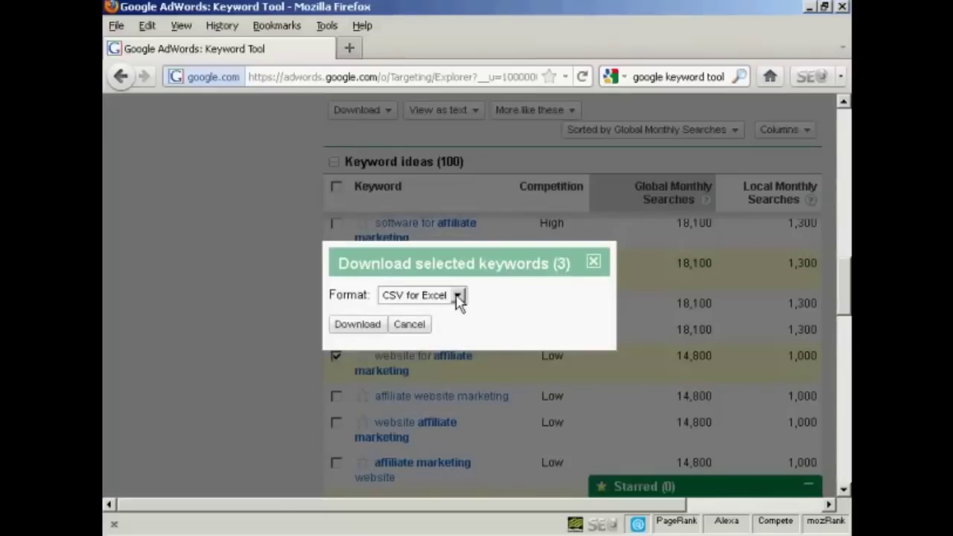
click(457, 297)
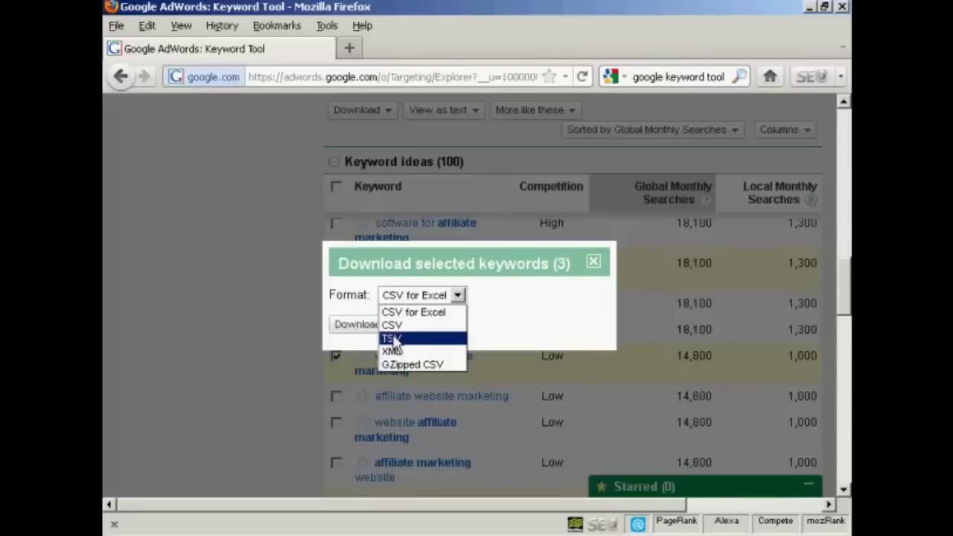
click(507, 290)
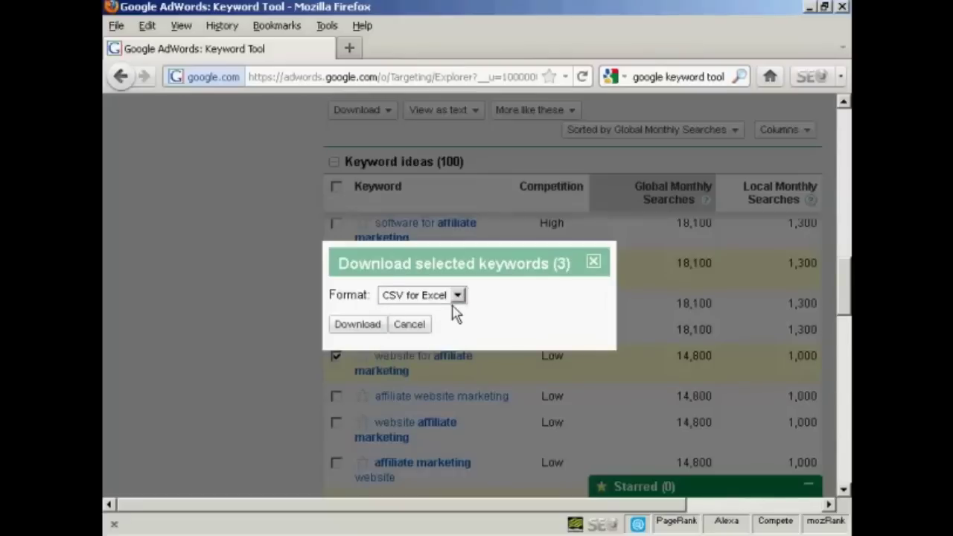
click(363, 325)
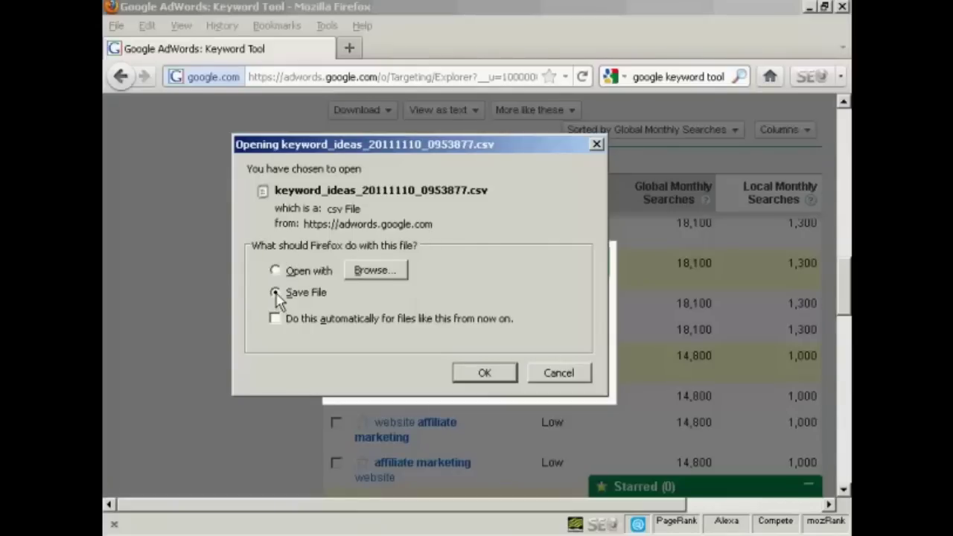
click(485, 375)
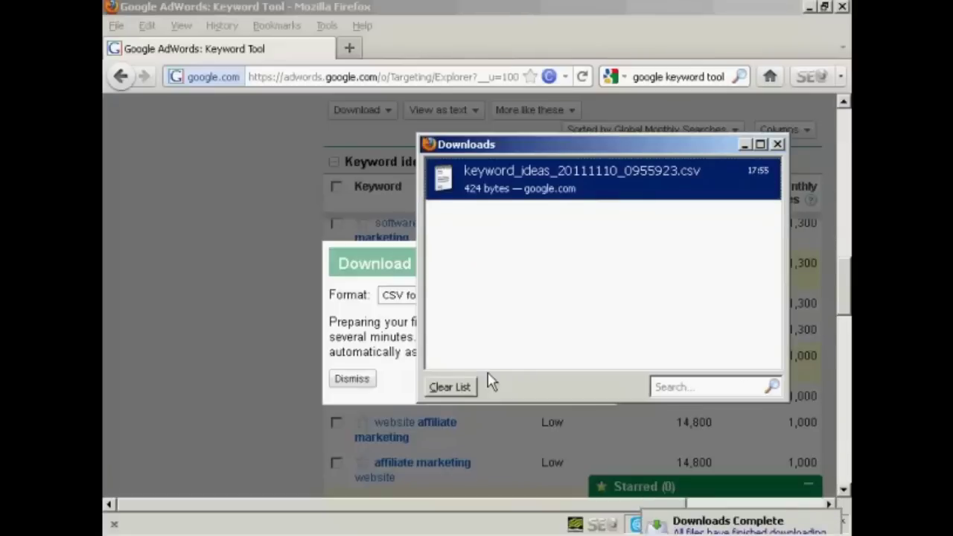
click(778, 144)
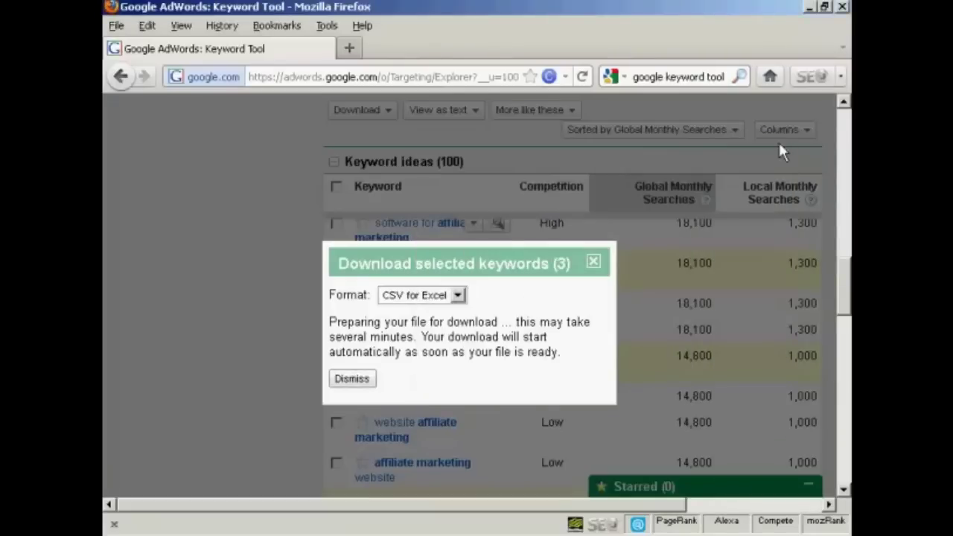
click(352, 379)
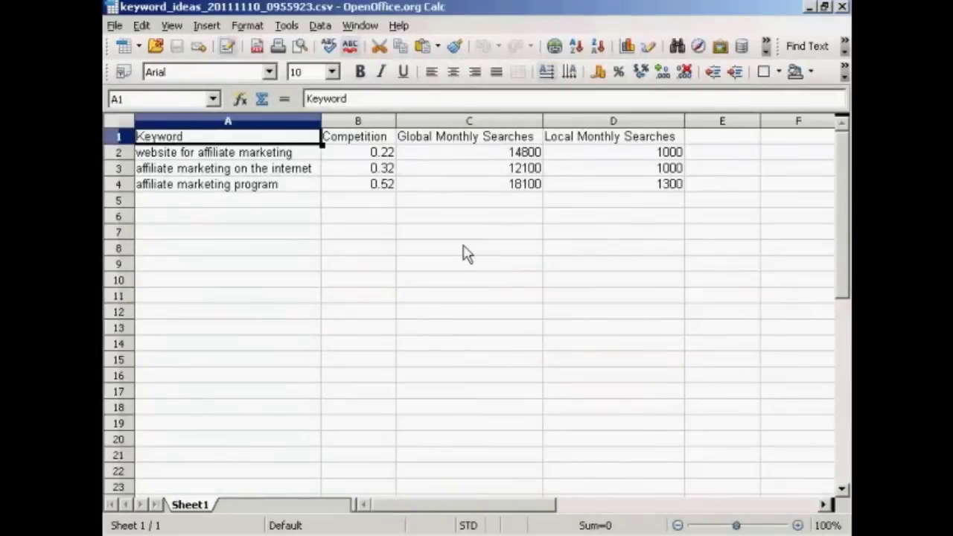
In the downloaded keyword file in OpenOffice.org Calc, select the cell containing "website for affiliate marketing"
click(272, 154)
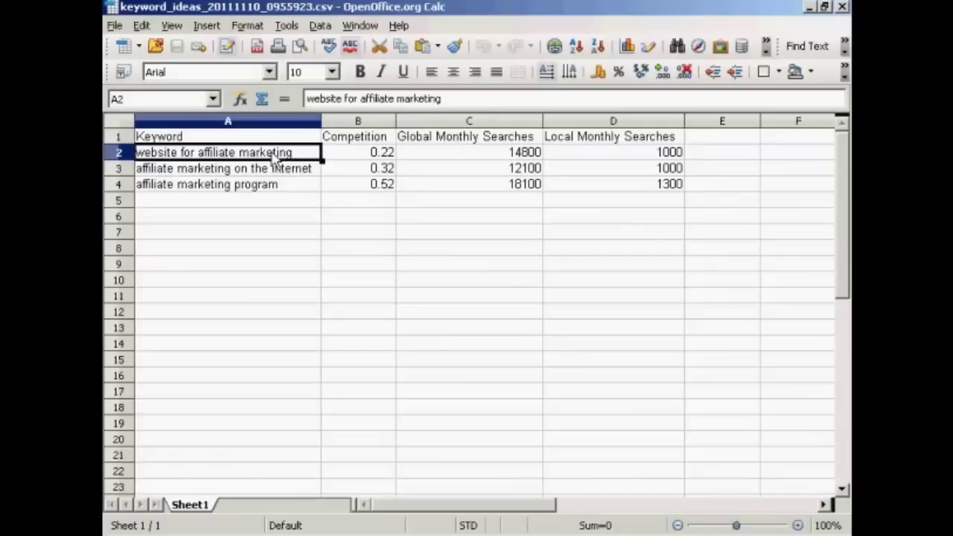